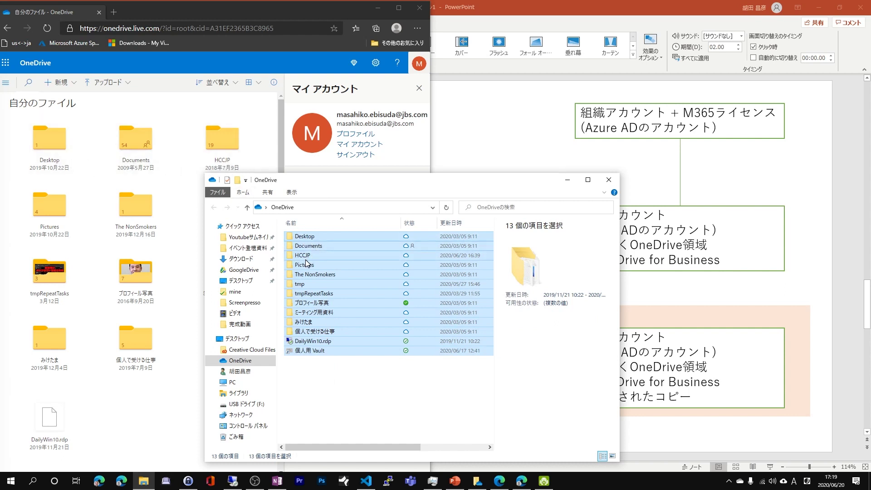
# Clear the file selection in the personal OneDrive folder and narrow its File Explorer window over the personal OneDrive web page
pyautogui.click(355, 363)
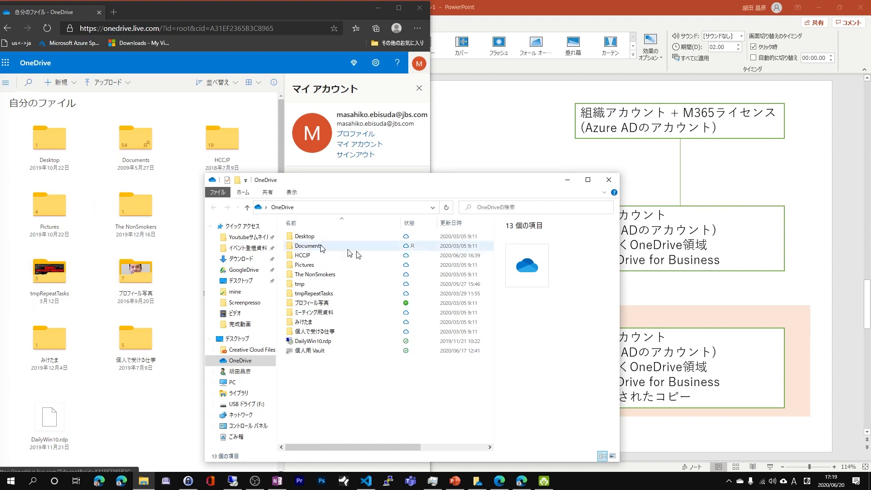
pyautogui.click(540, 10)
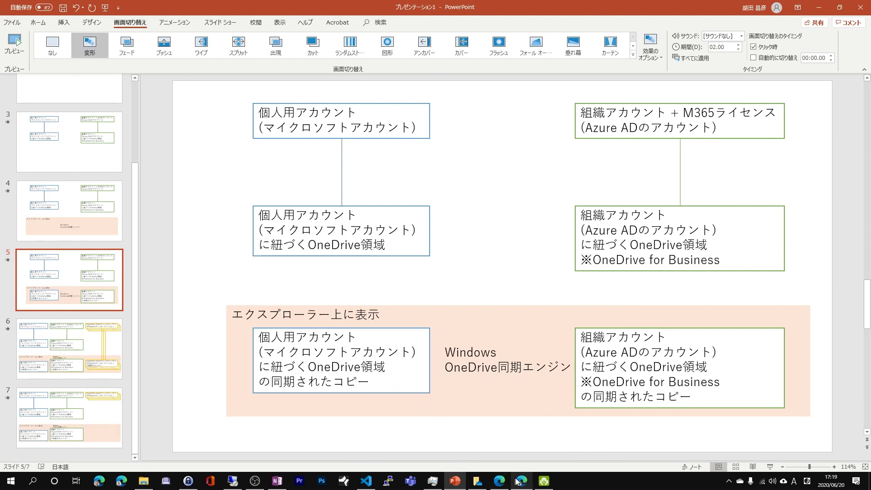
pyautogui.click(499, 480)
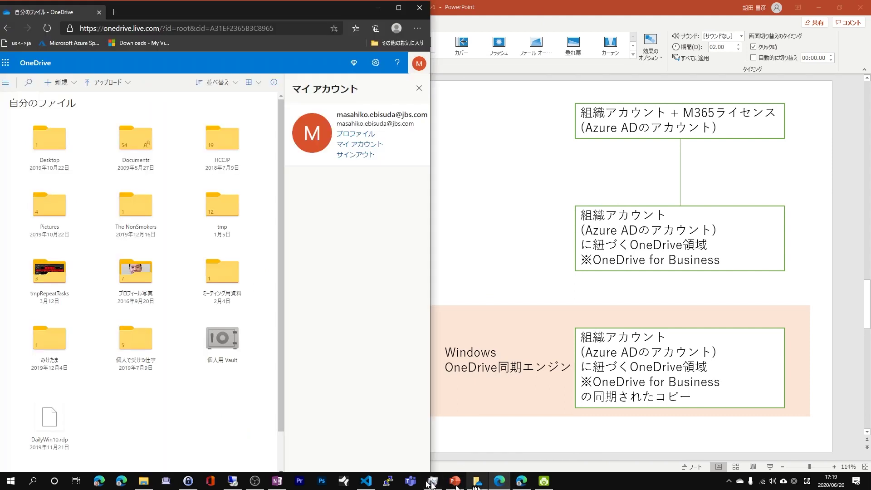
pyautogui.click(478, 484)
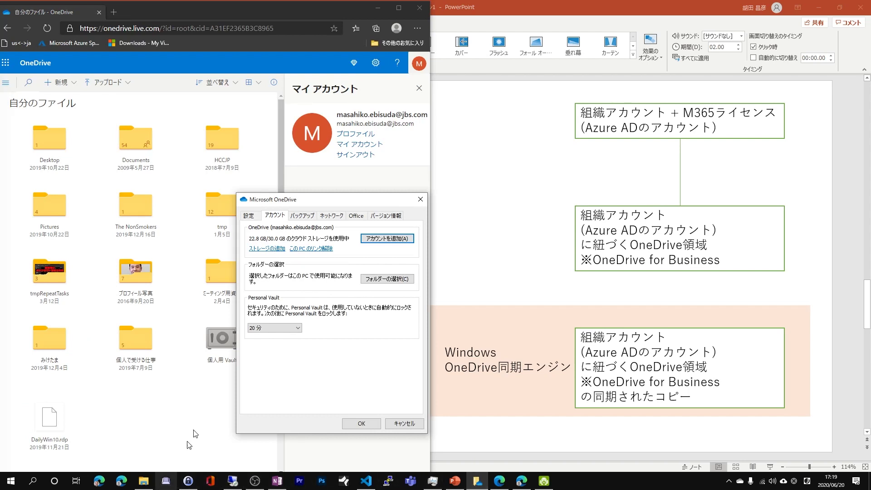
pyautogui.click(144, 481)
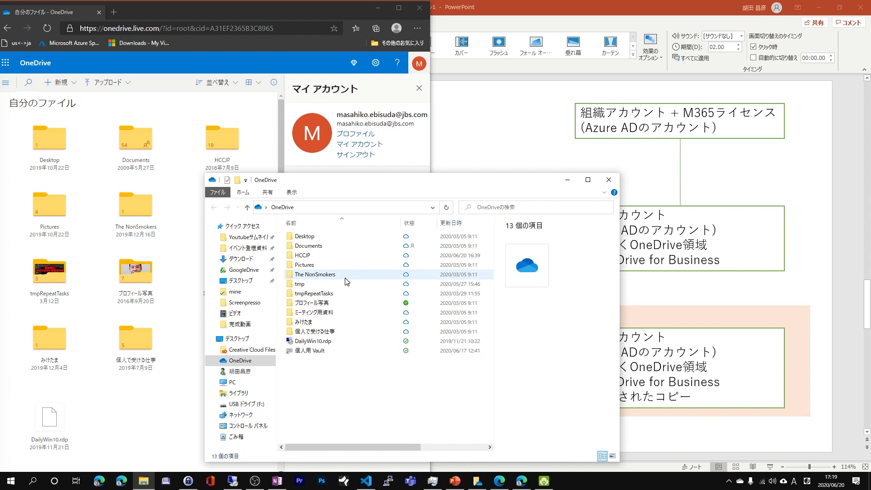
pyautogui.moveTo(622, 270); pyautogui.dragTo(436, 290)
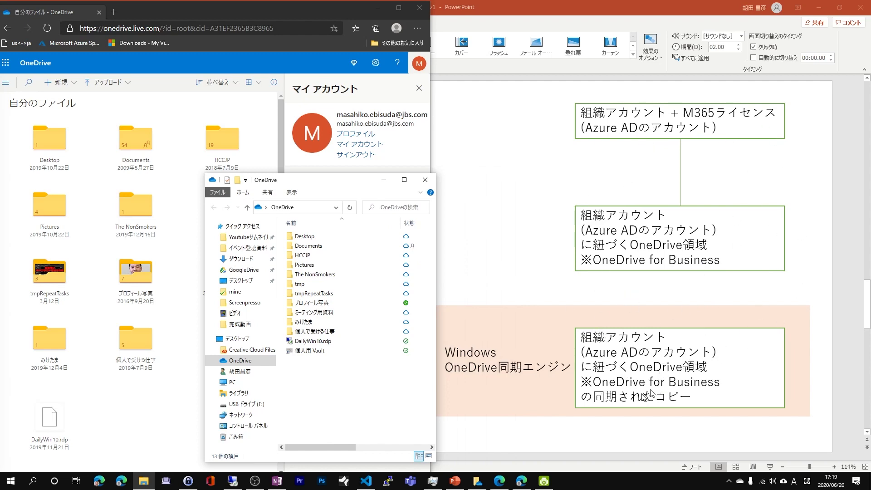
# Examine the organization account's OneDrive site and its signed-in work profile, then review the account diagram slide in PowerPoint
pyautogui.click(522, 484)
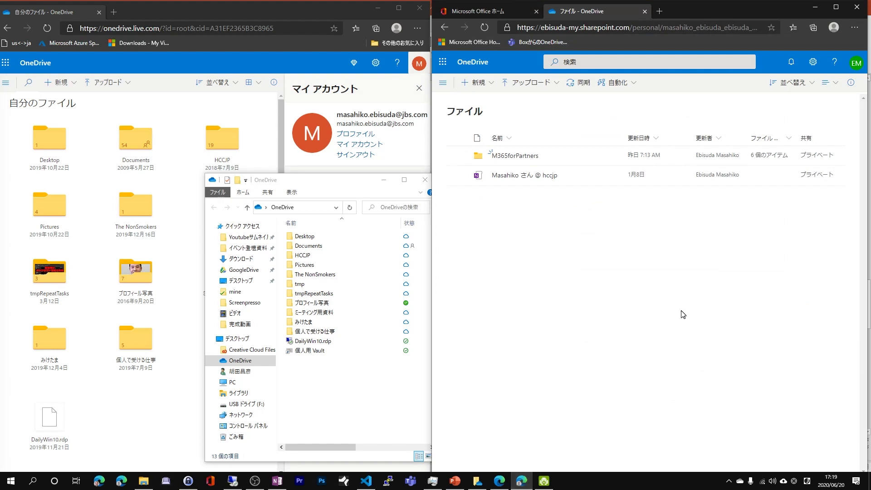
pyautogui.click(834, 27)
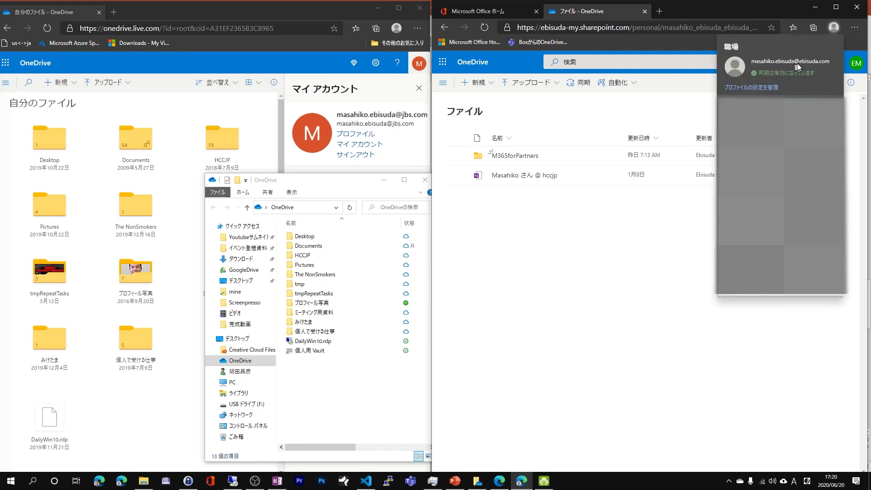
pyautogui.click(833, 28)
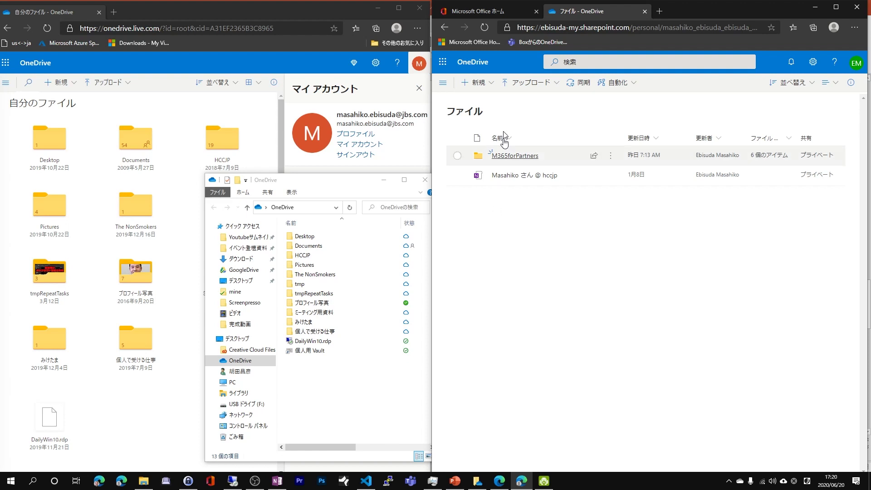
pyautogui.click(485, 28)
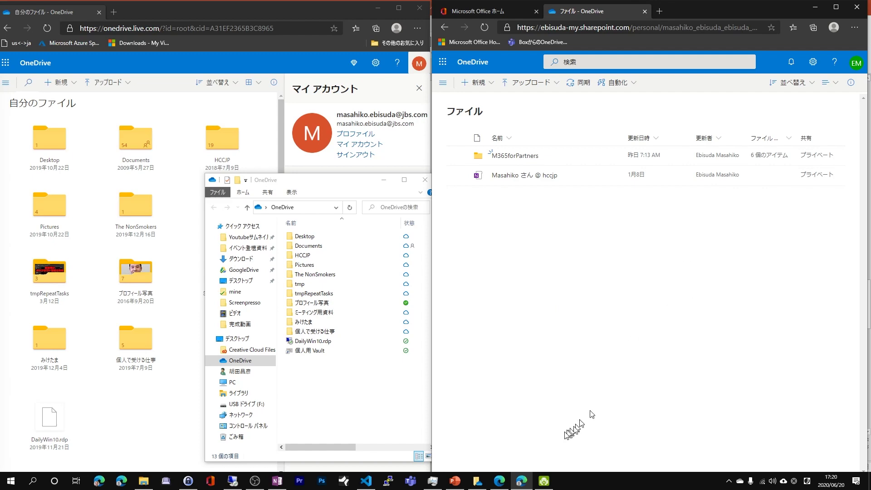
pyautogui.click(455, 481)
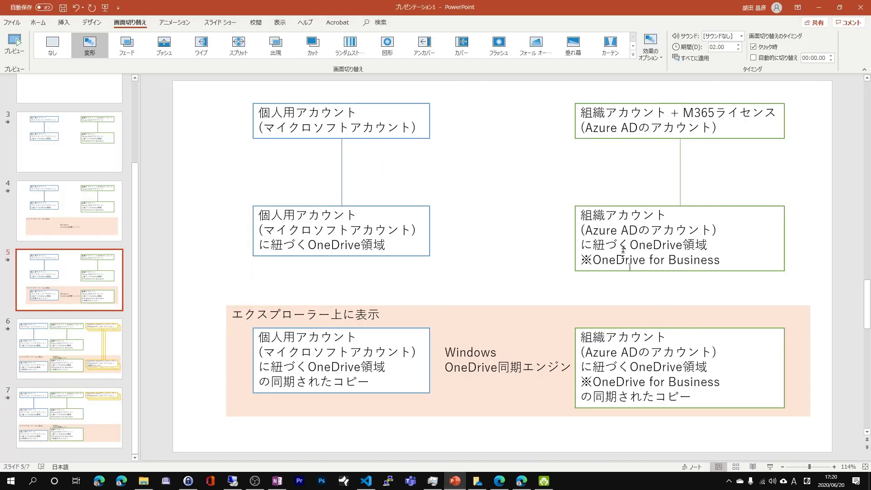
pyautogui.click(821, 11)
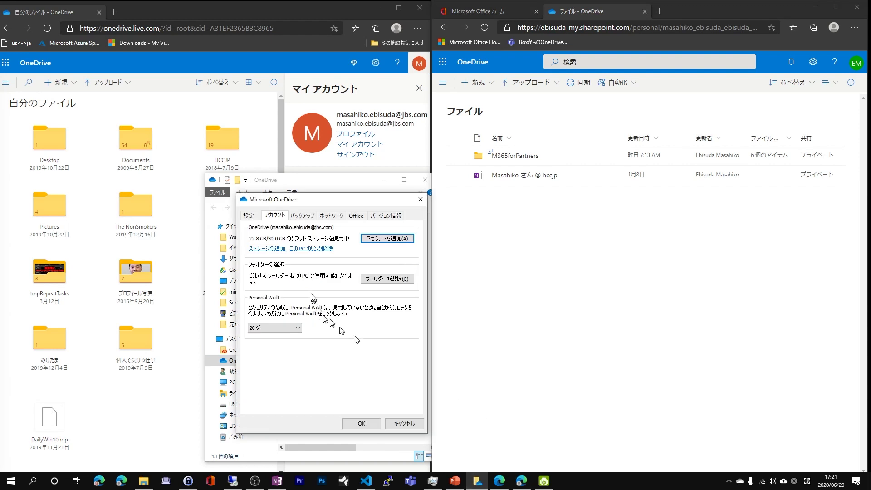
# Add a second account in the OneDrive sync settings, entering the organization account's e-mail address and signing in
pyautogui.click(254, 216)
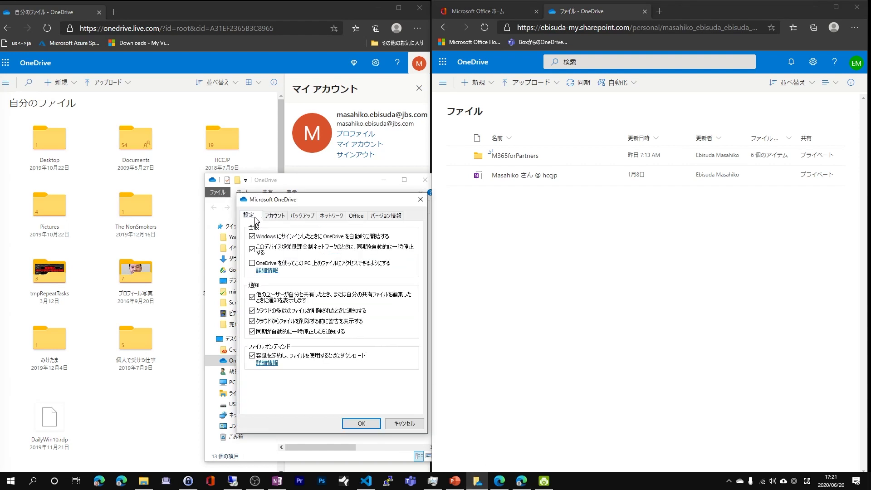
pyautogui.click(274, 216)
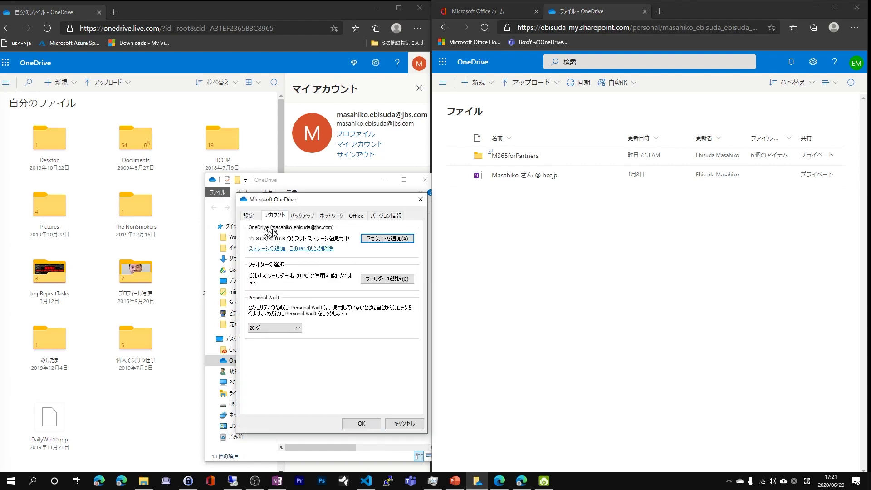
pyautogui.click(389, 239)
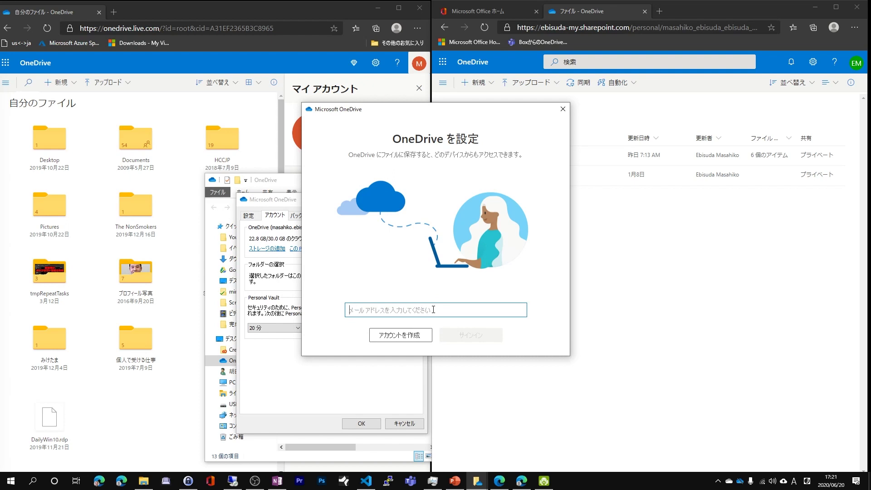
pyautogui.write('masa')
pyautogui.press('BackSpace')
pyautogui.press('BackSpace')
pyautogui.write('masahi')
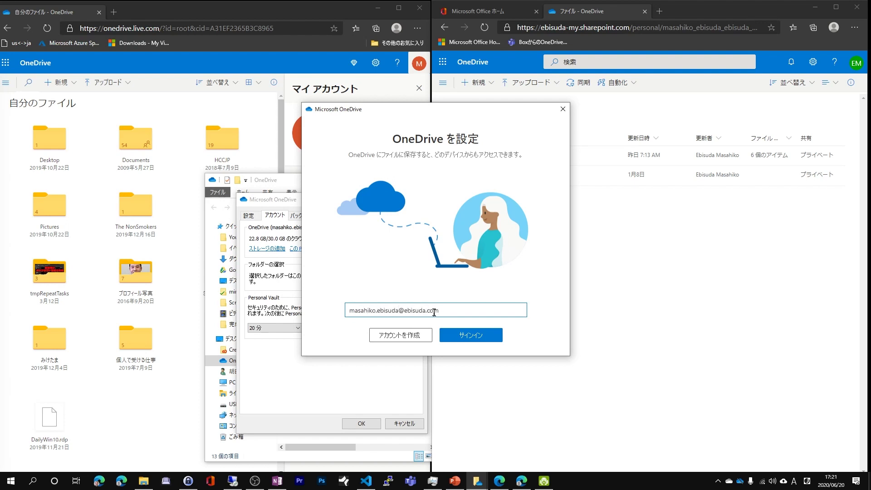
pyautogui.click(458, 335)
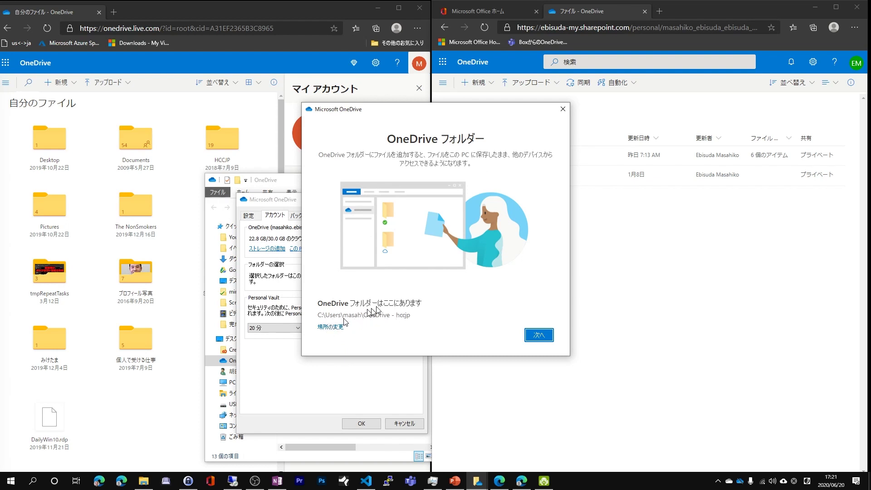
# Finish the OneDrive setup with the proposed OneDrive - hccjp folder location, postpone the mobile app and open the new folder
pyautogui.click(537, 335)
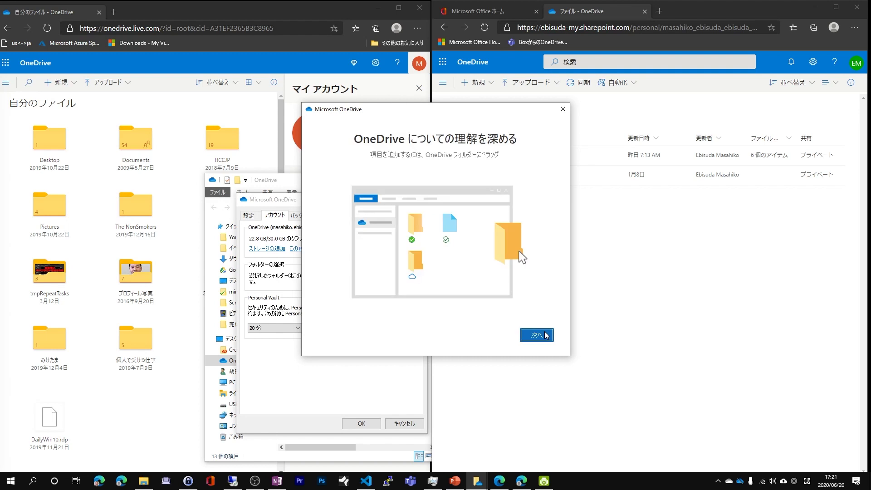
pyautogui.click(546, 336)
pyautogui.click(546, 336)
pyautogui.click(547, 336)
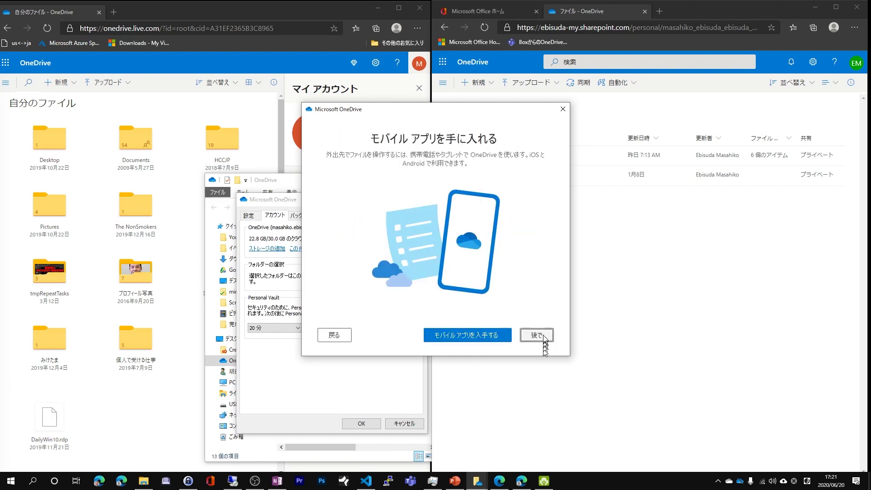
pyautogui.click(532, 338)
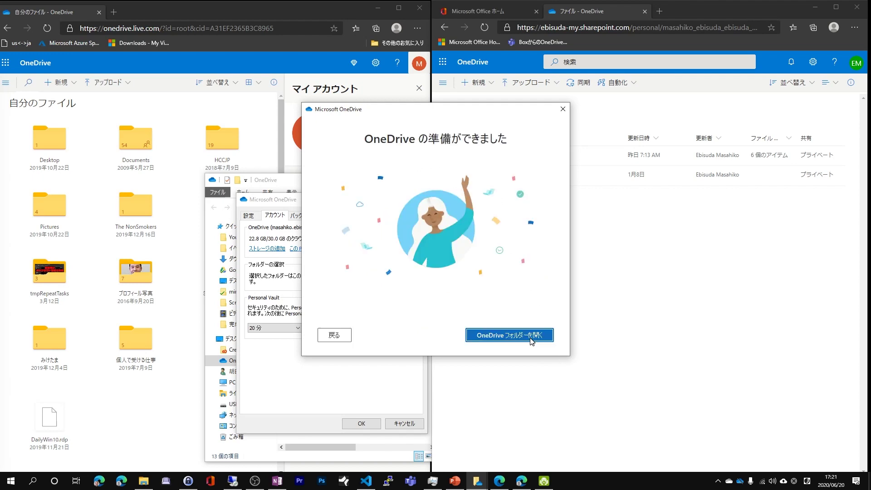
pyautogui.click(532, 336)
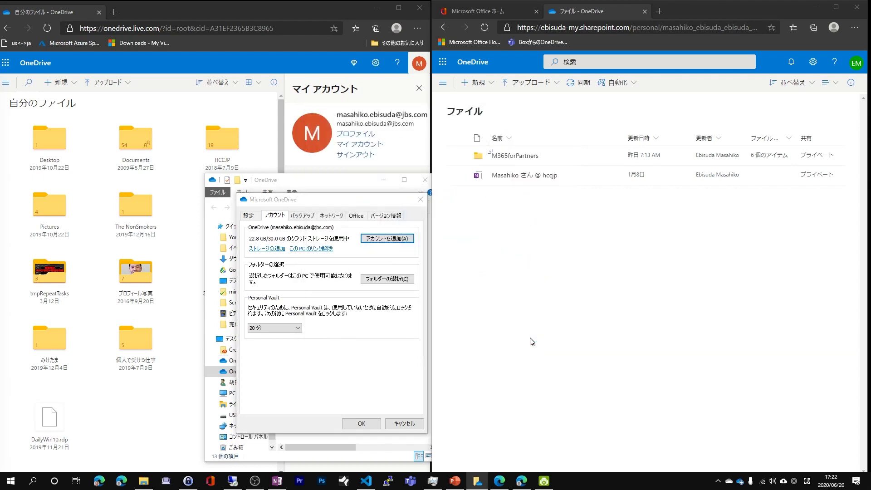
# Reposition and widen the new OneDrive folder window, enlarge its navigation pane and show the OneDrive - Personal folder
pyautogui.moveTo(331, 7); pyautogui.dragTo(340, 63)
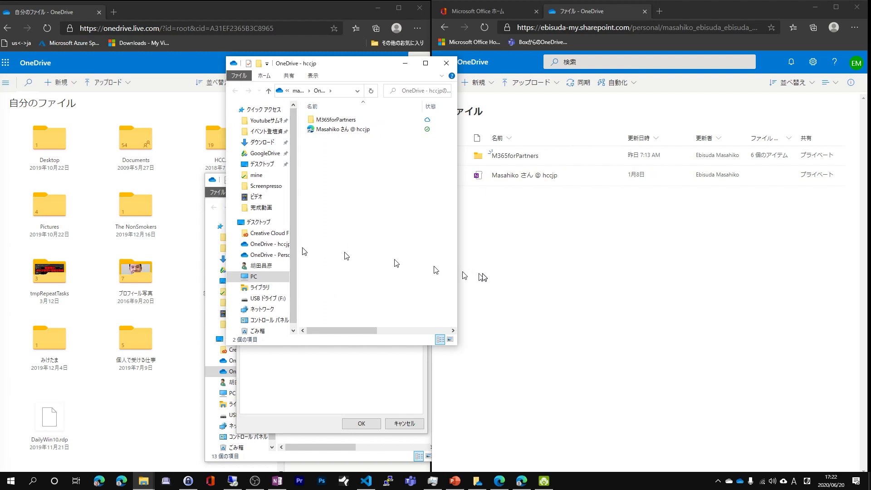
pyautogui.moveTo(457, 254); pyautogui.dragTo(634, 251)
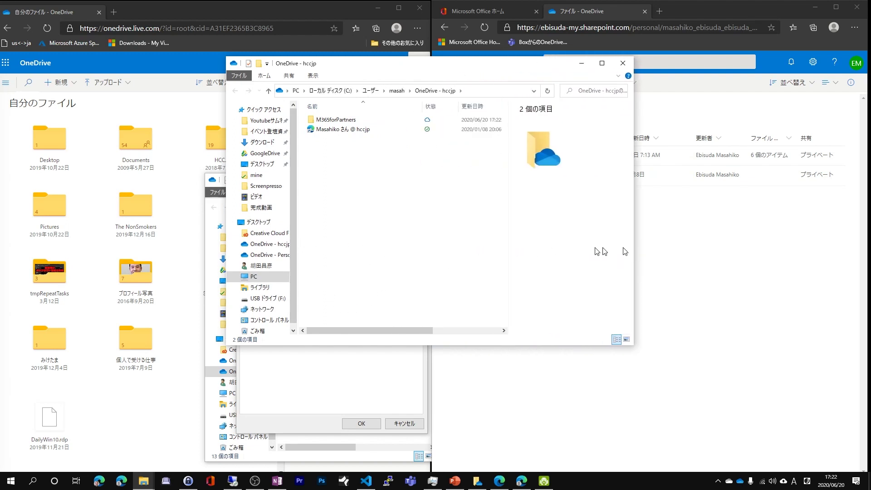
pyautogui.moveTo(297, 238); pyautogui.dragTo(368, 238)
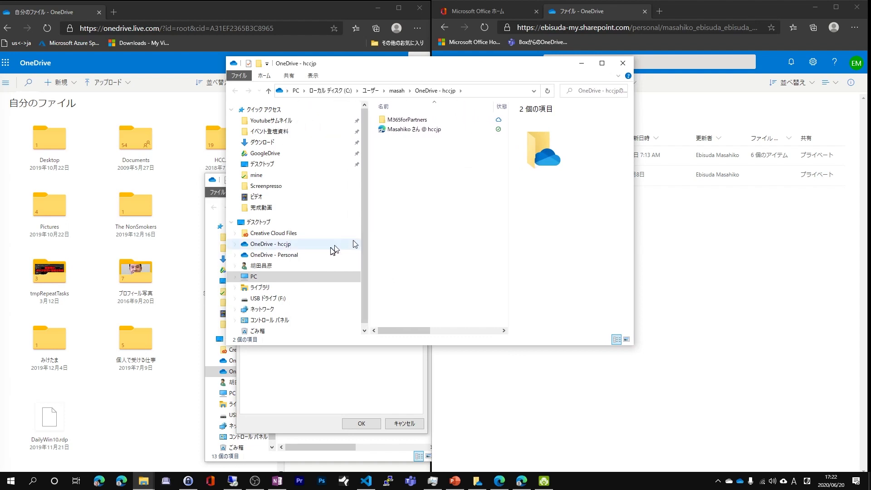
pyautogui.click(281, 255)
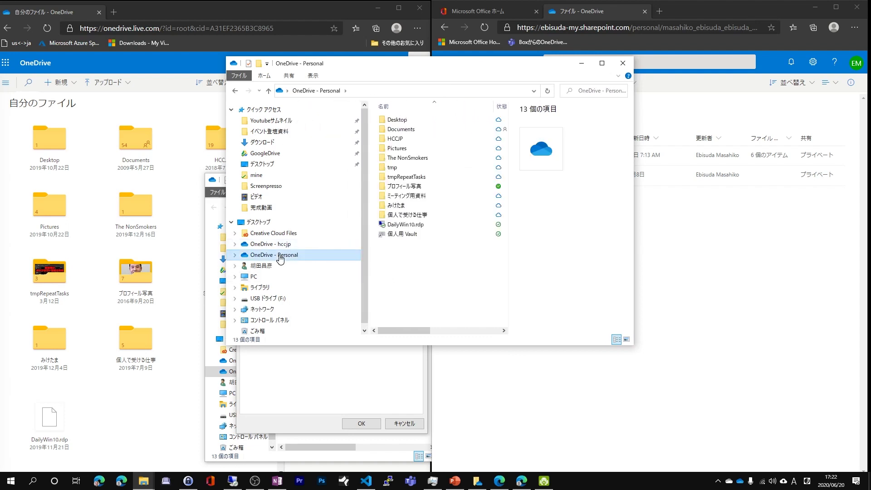
# Move the new folder window aside, widen the older window's navigation pane, and show OneDrive - hccjp in the new window
pyautogui.moveTo(329, 66); pyautogui.dragTo(463, 61)
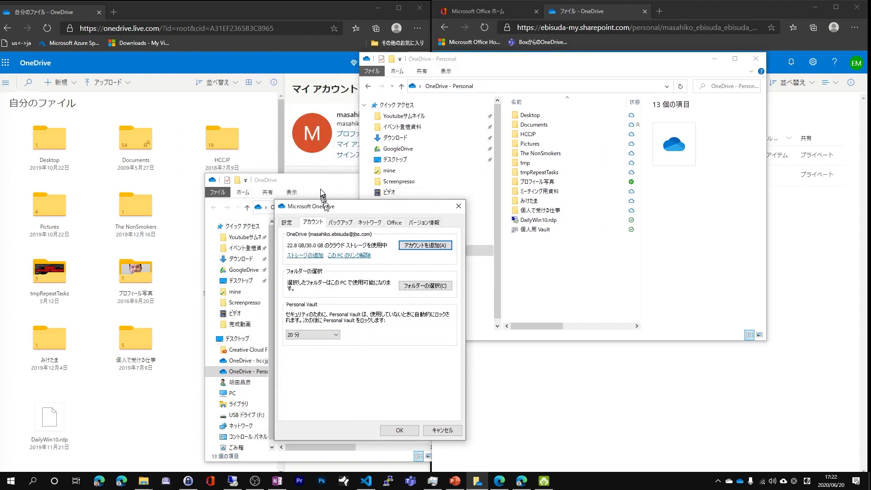
pyautogui.click(257, 183)
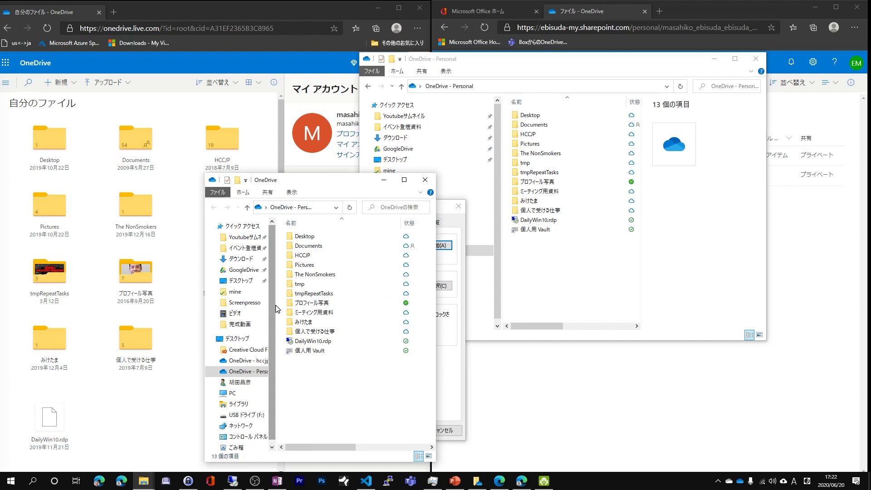
pyautogui.moveTo(280, 308); pyautogui.dragTo(309, 308)
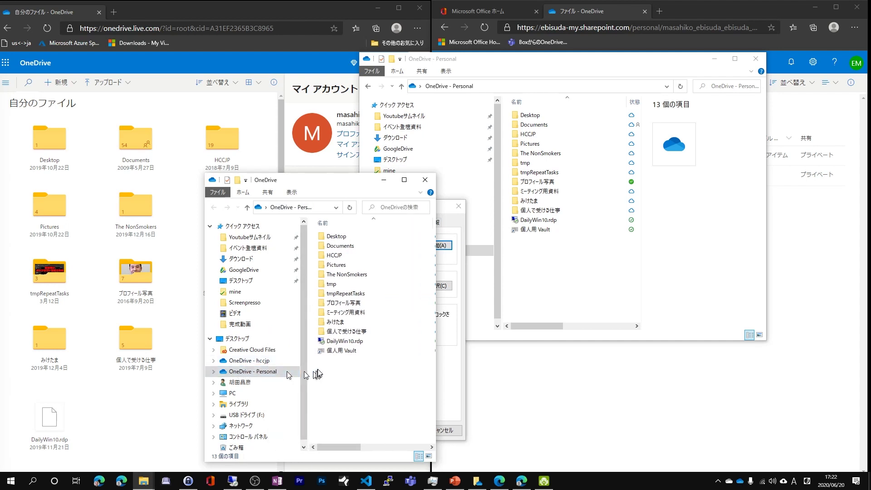
pyautogui.click(554, 291)
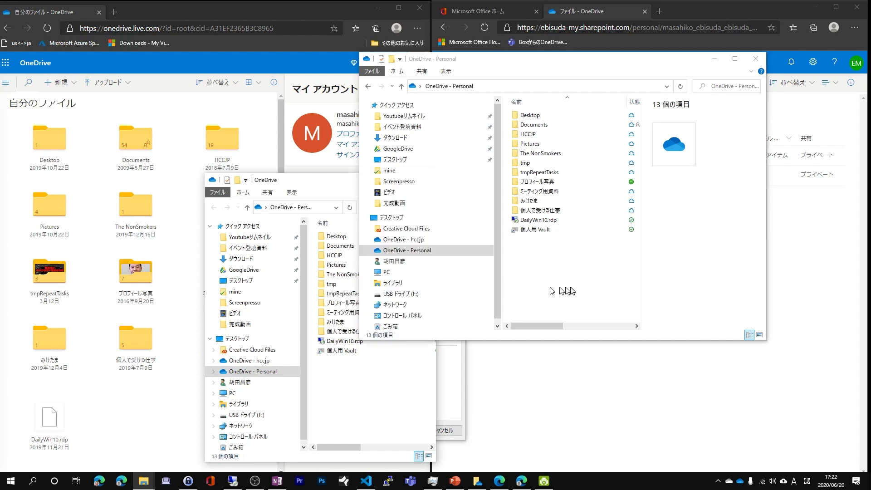
pyautogui.click(416, 245)
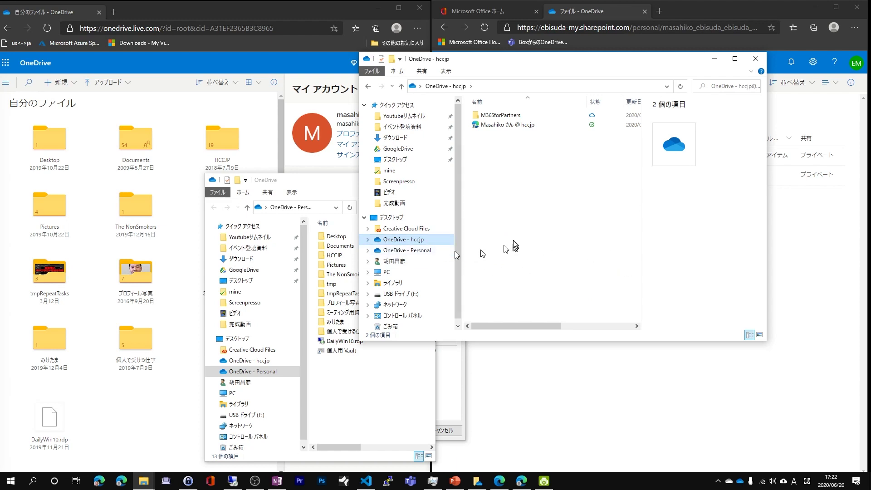
# Place the personal and hccjp folder windows below their matching OneDrive web pages and close the OneDrive settings dialog
pyautogui.moveTo(331, 178); pyautogui.dragTo(145, 213)
pyautogui.moveTo(537, 59); pyautogui.dragTo(625, 208)
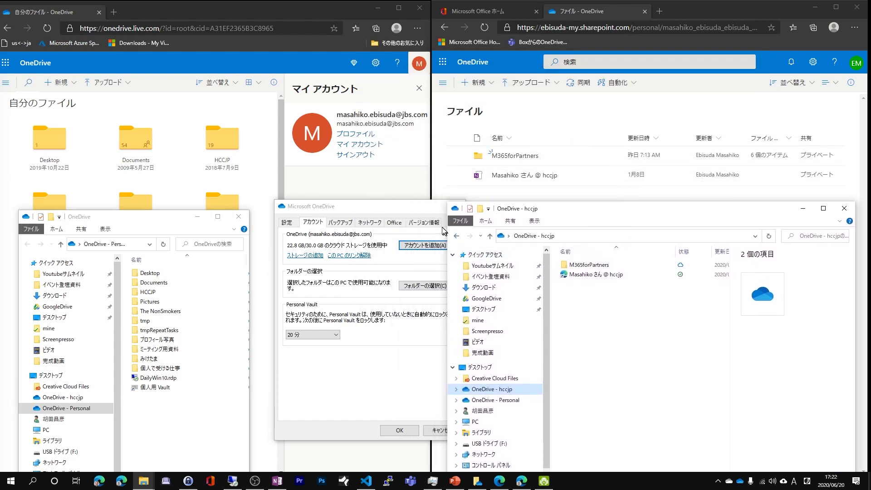
pyautogui.click(415, 210)
pyautogui.click(458, 206)
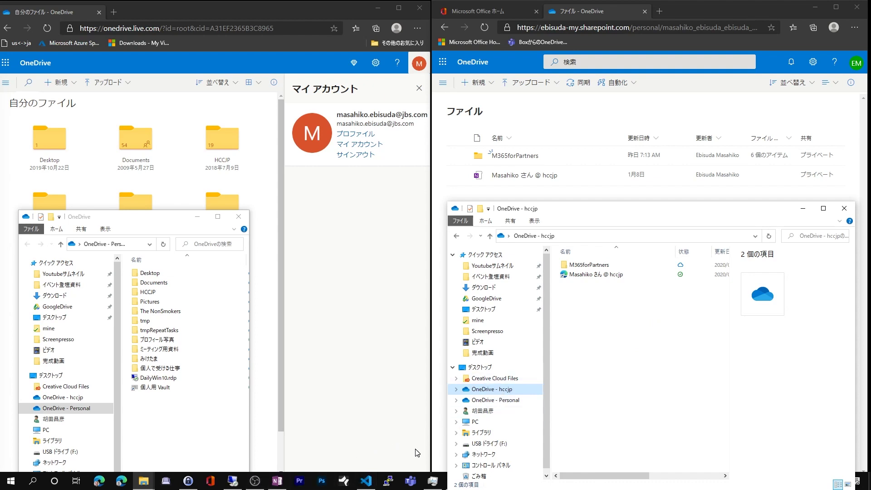
# Review the PowerPoint slide showing how both accounts' OneDrive areas sync to File Explorer, then return to the folder windows
pyautogui.hotkey('alt', 'Tab')
pyautogui.hotkey('alt', 'Tab')
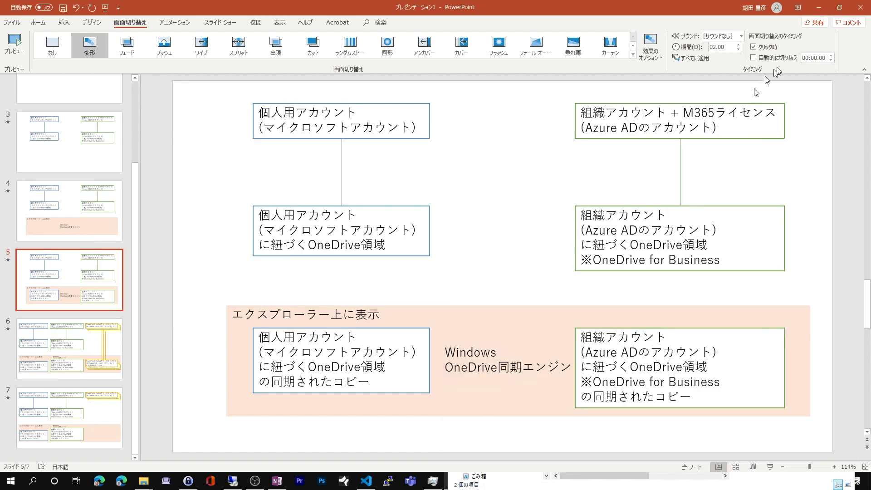
pyautogui.click(819, 7)
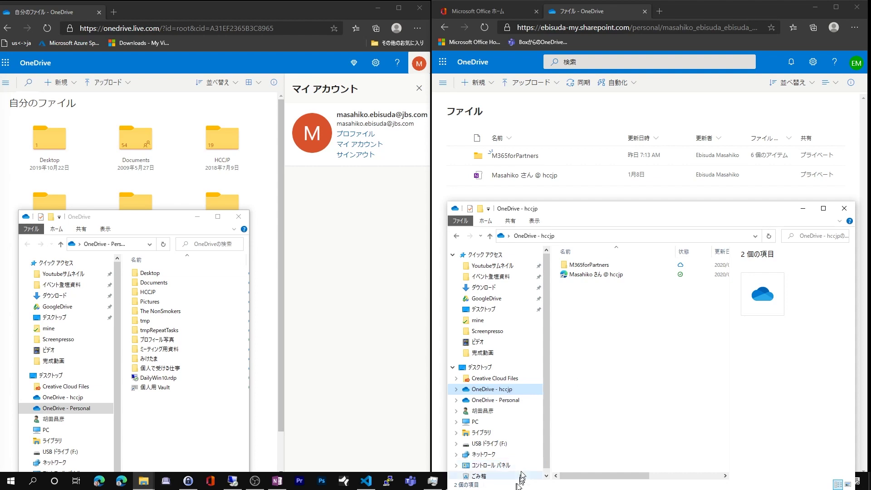
# Compare the OneDrive - Personal and OneDrive - hccjp folder contents in File Explorer, ending at the personal folder window
pyautogui.click(501, 399)
pyautogui.click(496, 393)
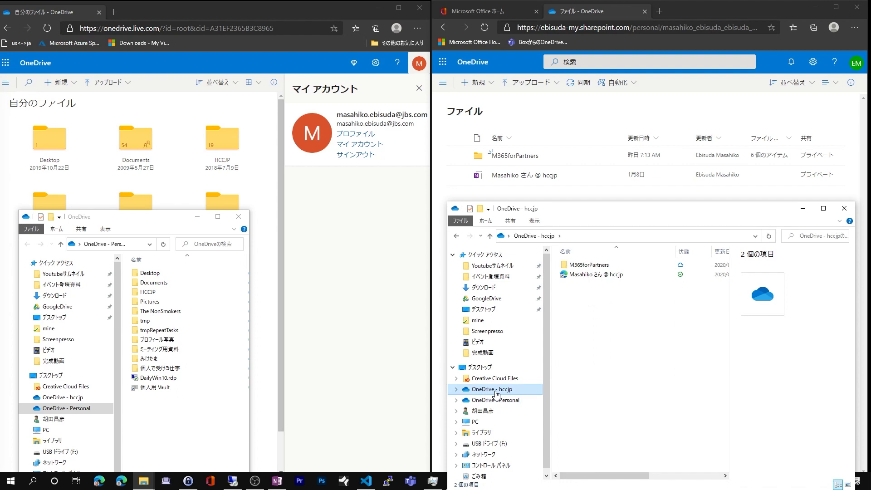
pyautogui.click(498, 400)
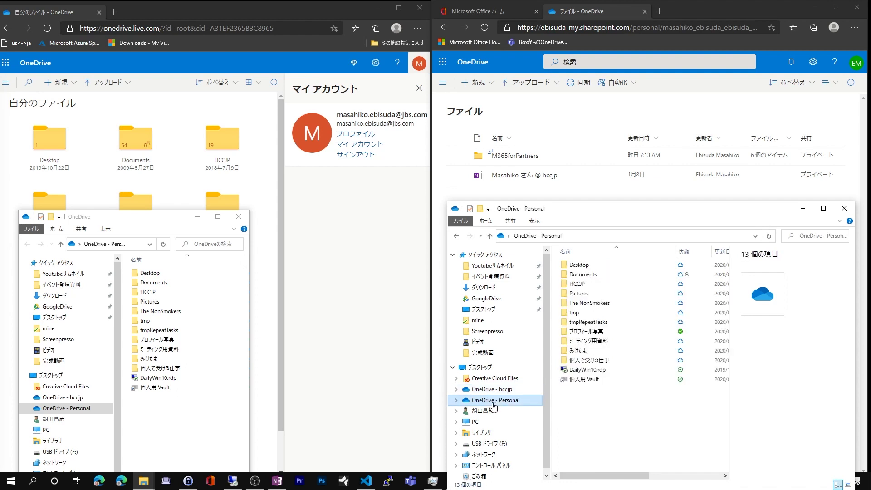
pyautogui.click(499, 393)
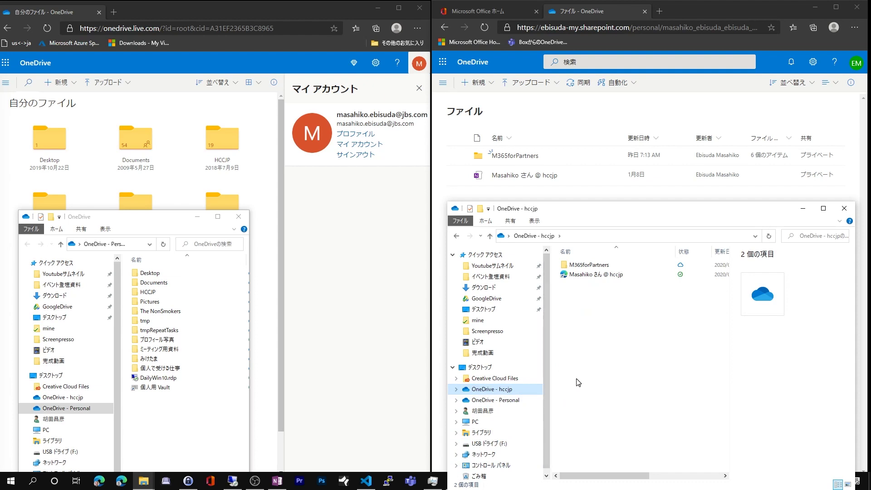
pyautogui.moveTo(579, 382); pyautogui.dragTo(182, 376)
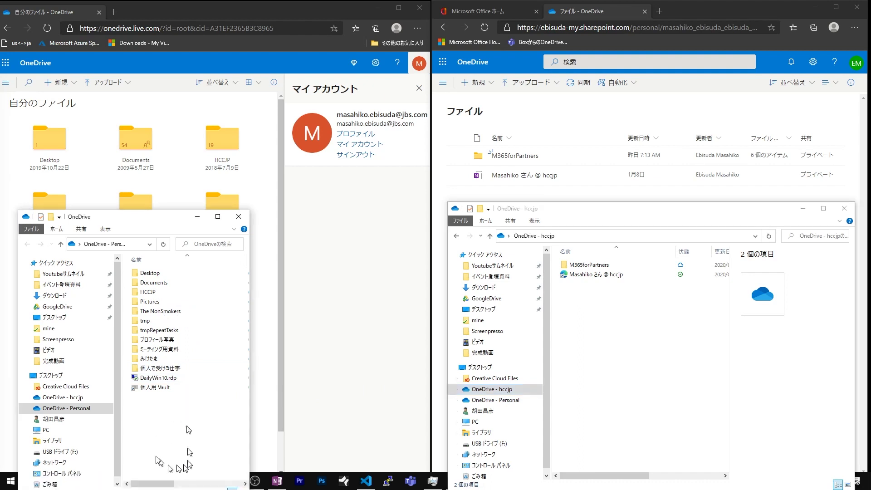